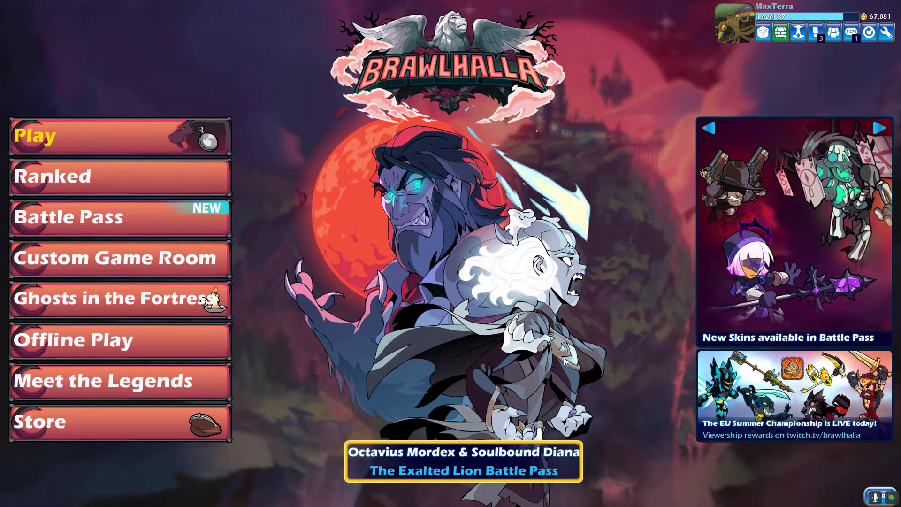
Leave the Battle Pass and exit Brawlhalla through the wrench Options menu, returning to Steam
click(474, 325)
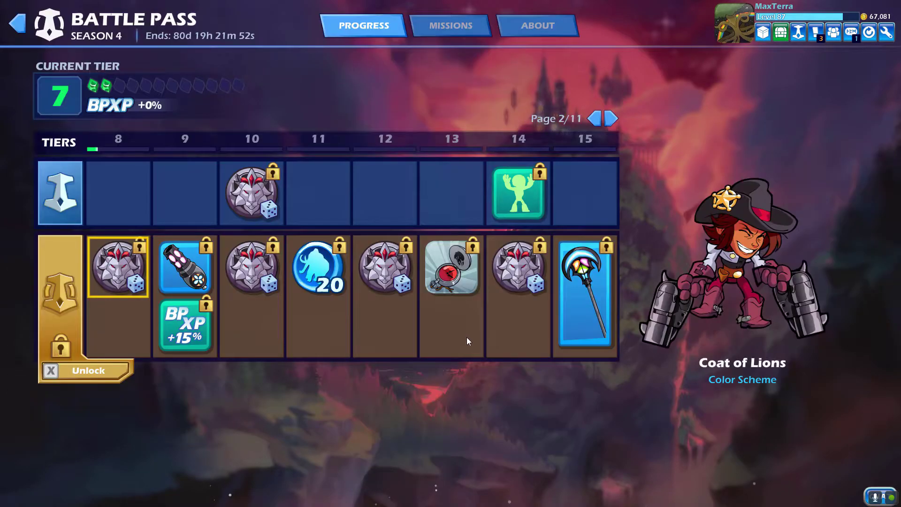
key(Escape)
key(Down)
key(Down)
key(Down)
click(886, 31)
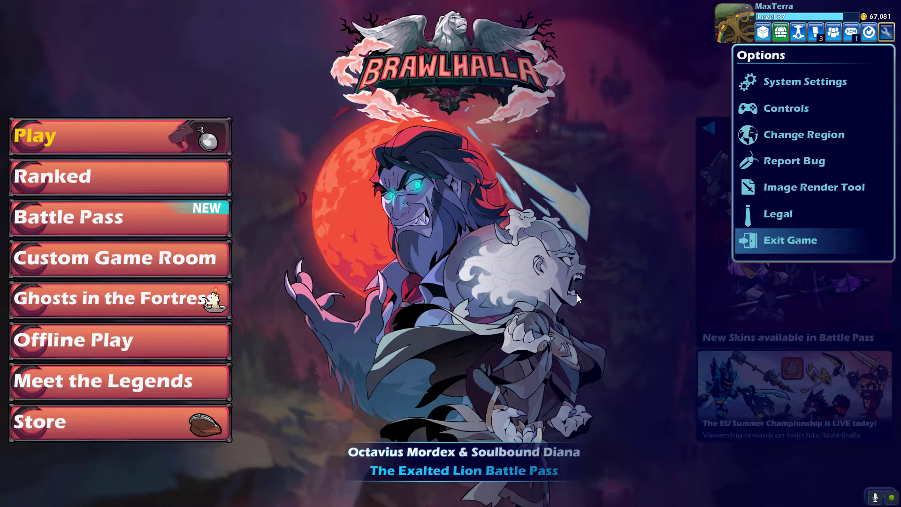
key(alt+Tab)
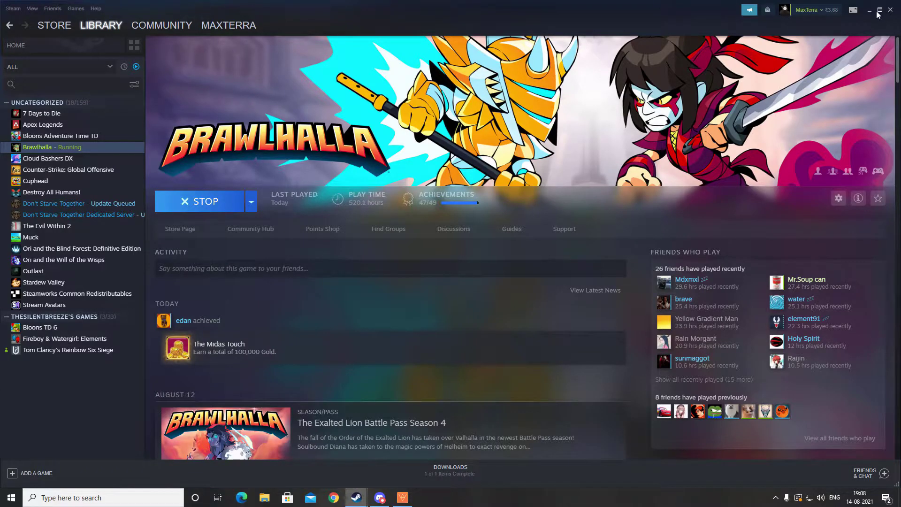
Minimize Steam and launch NVIDIA Control Panel from the desktop's right-click menu
click(871, 9)
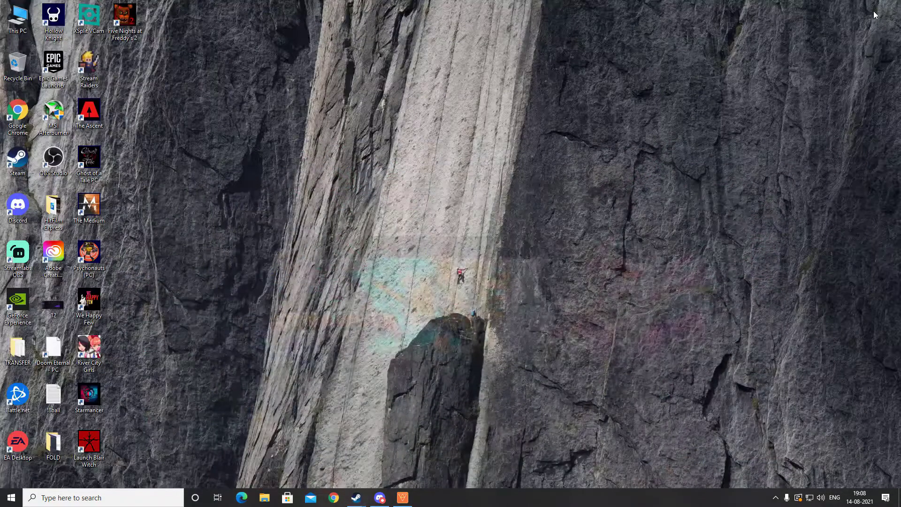
right_click(493, 192)
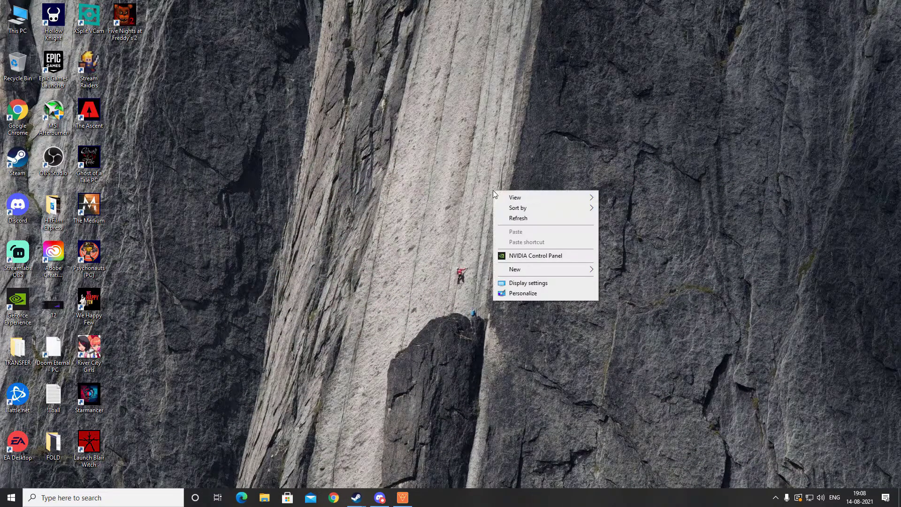
click(539, 256)
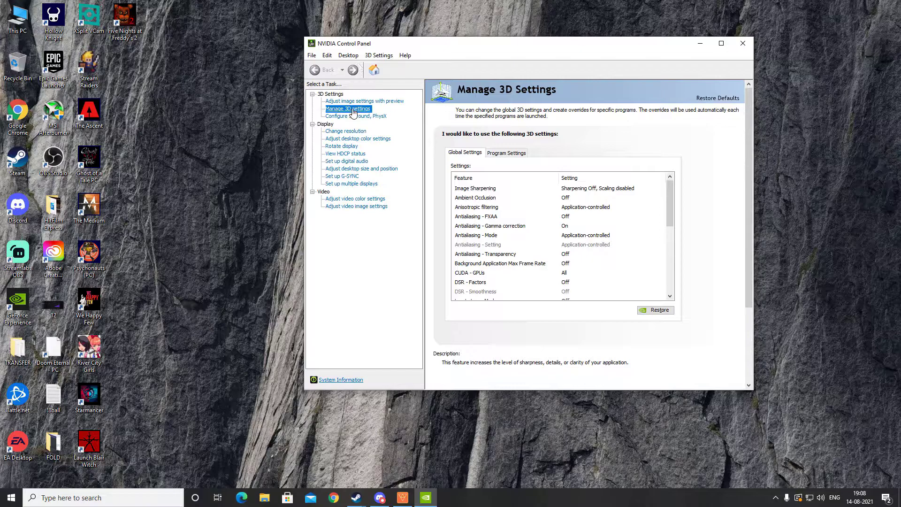
Change the global Shader Cache setting to Off
scroll(580, 216, down, 4)
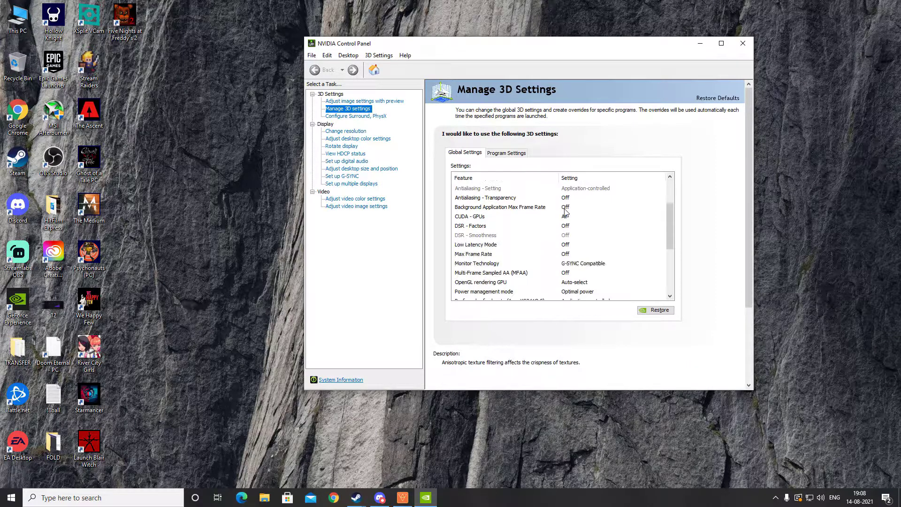
scroll(581, 216, down, 1)
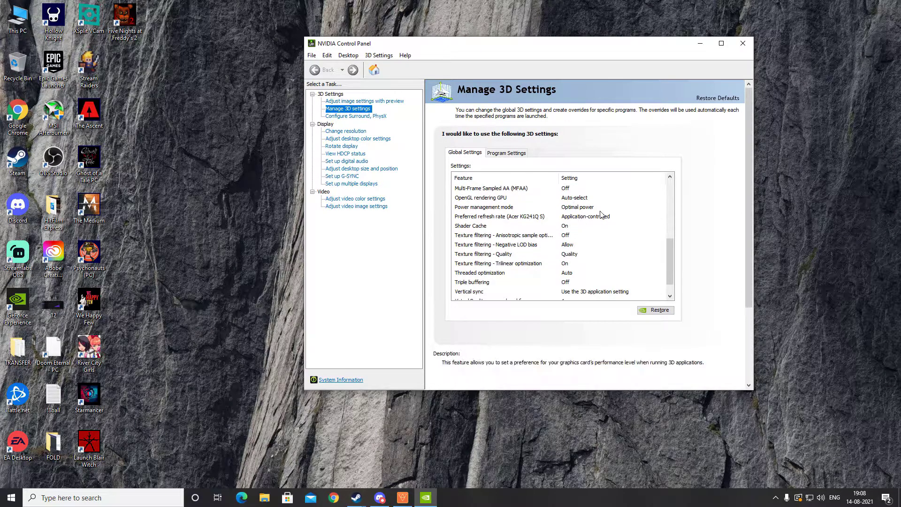
click(578, 227)
click(581, 227)
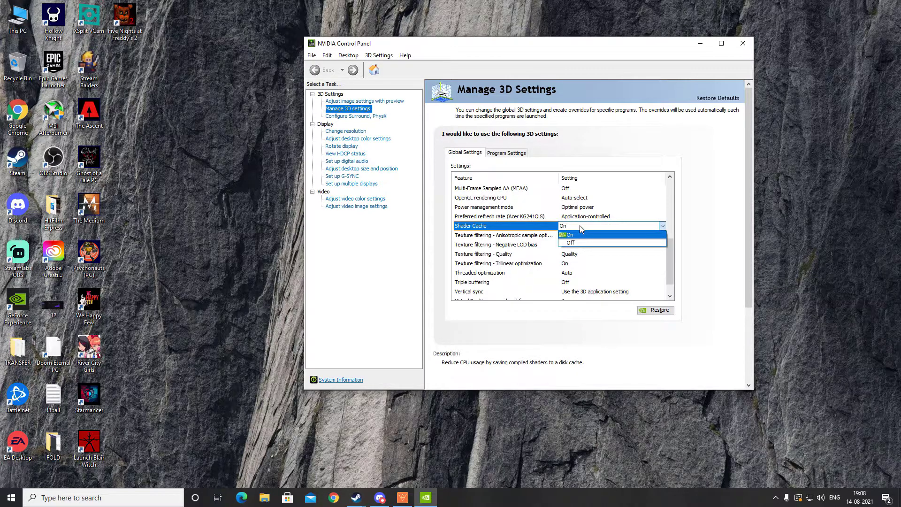
click(342, 114)
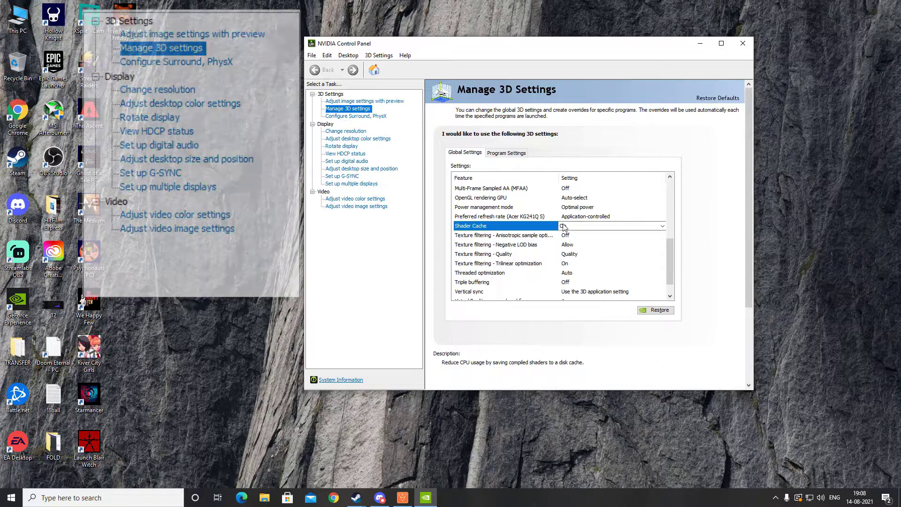
click(582, 227)
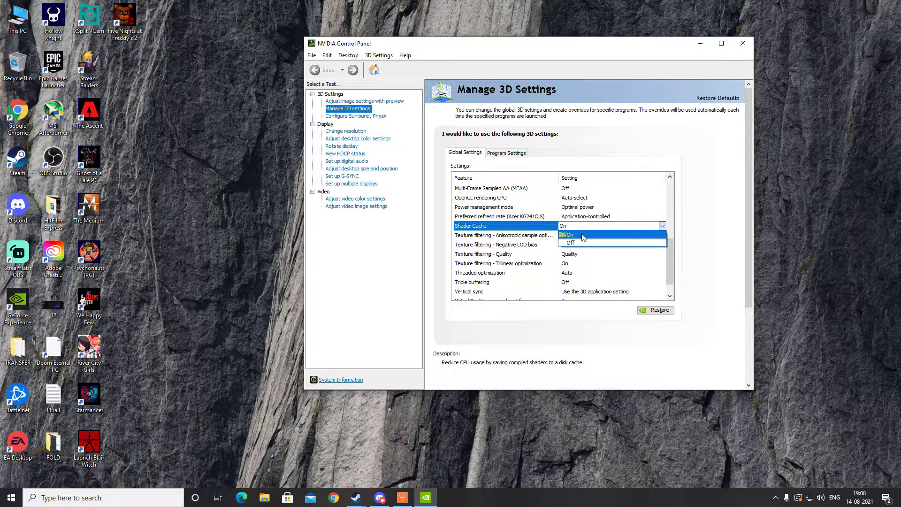
click(584, 238)
Review the global settings list, then select the This PC desktop icon
scroll(587, 244, up, 5)
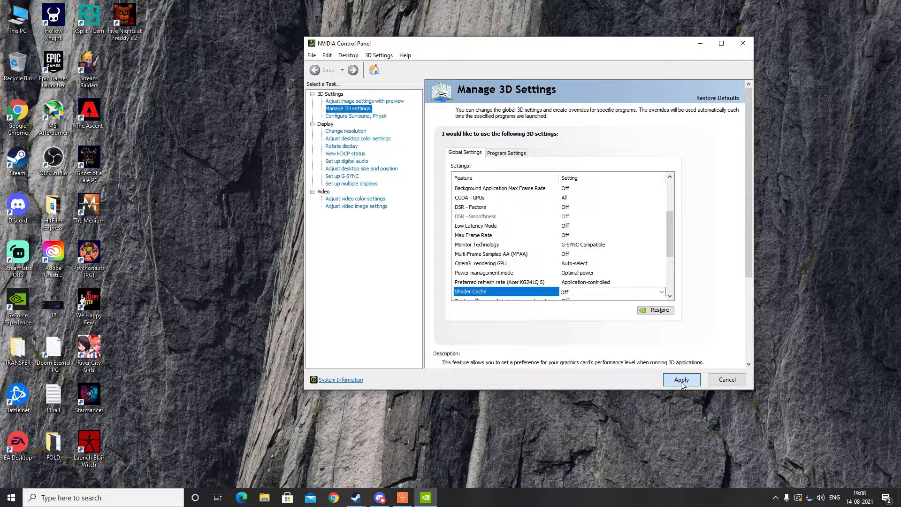
scroll(707, 295, up, 5)
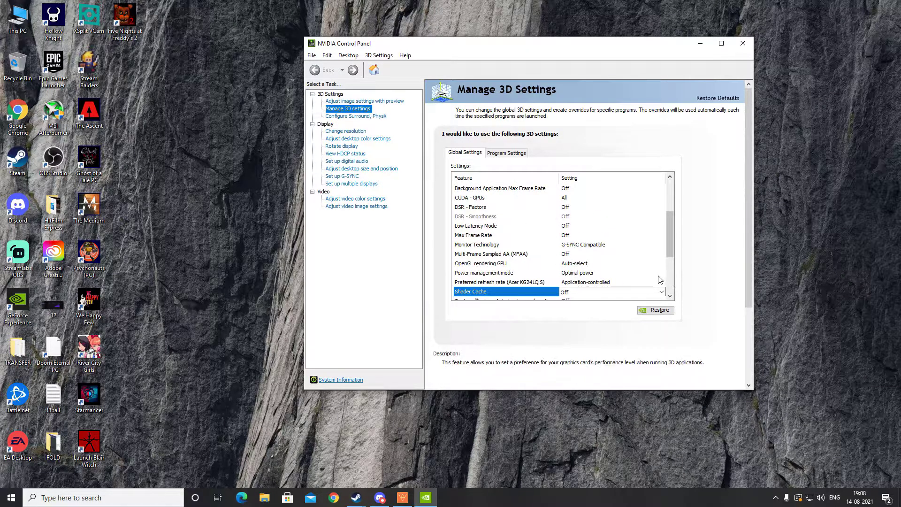
scroll(660, 280, down, 2)
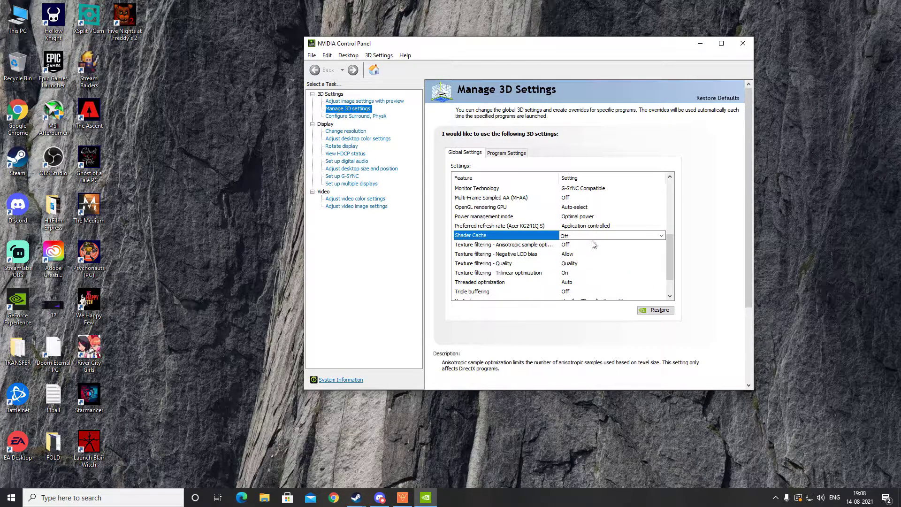
click(21, 21)
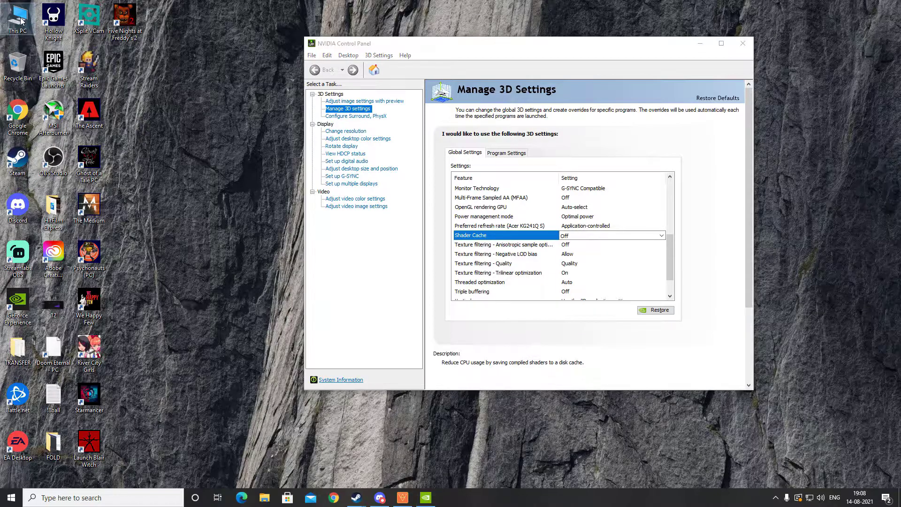
Open Local Disk (C:) properties from This PC and launch Disk Cleanup
double_click(21, 22)
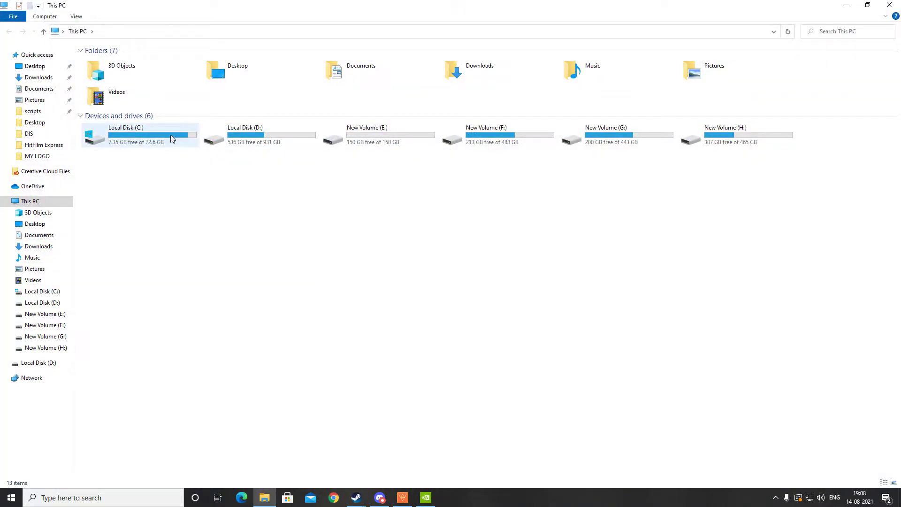
right_click(143, 131)
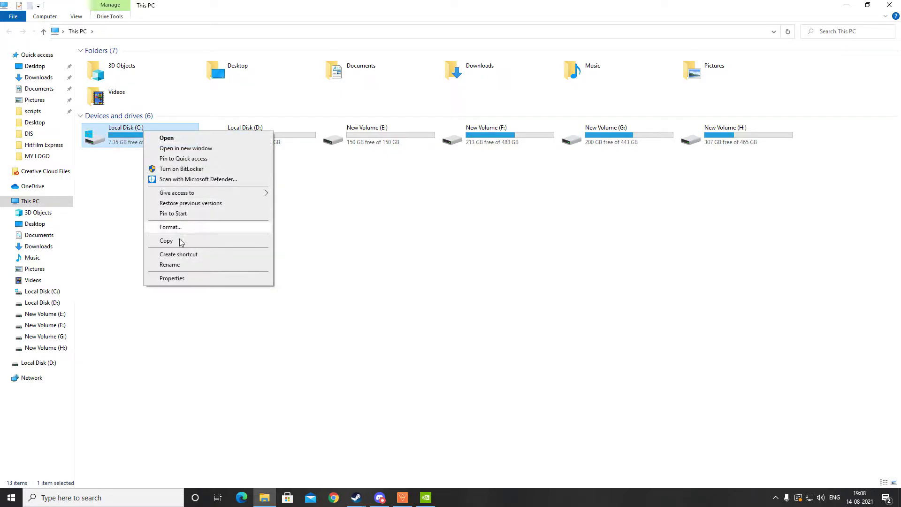
click(182, 279)
click(290, 291)
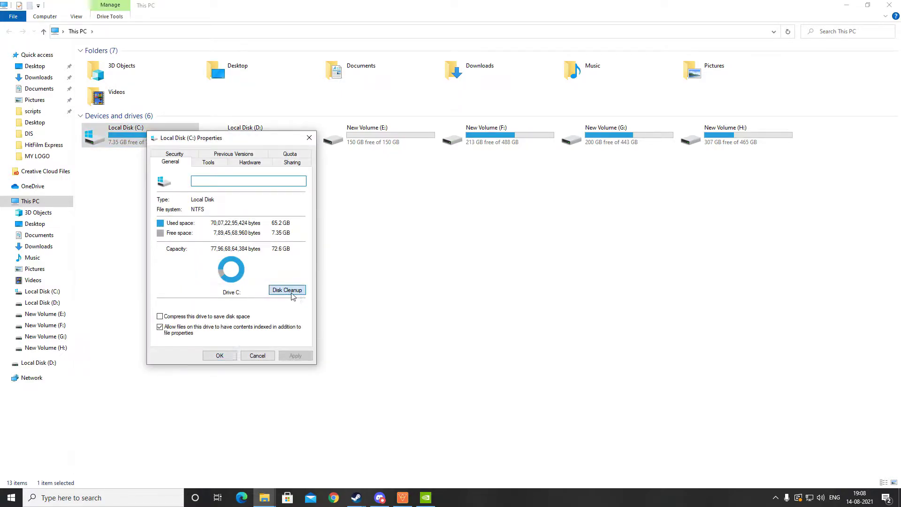
drag(214, 122, 554, 179)
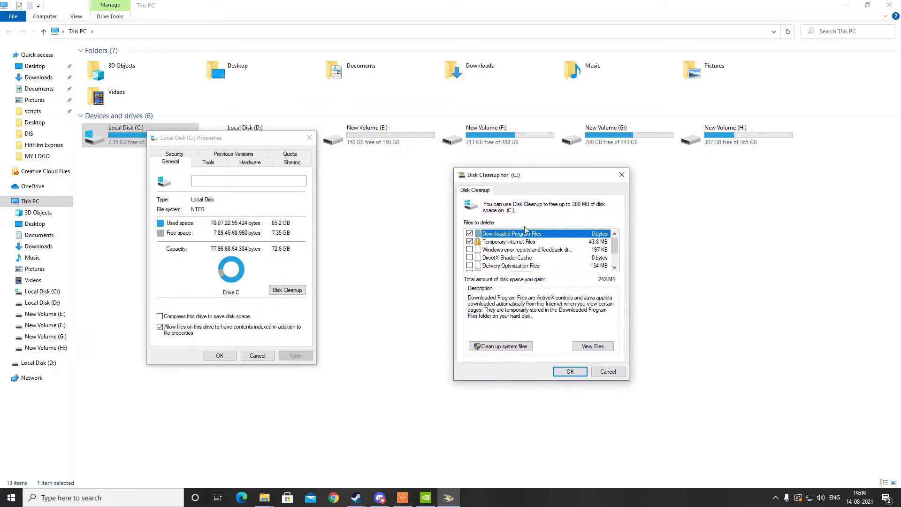
Untick all other items, tick only DirectX Shader Cache, and permanently delete those files
click(469, 233)
click(470, 241)
scroll(476, 252, down, 2)
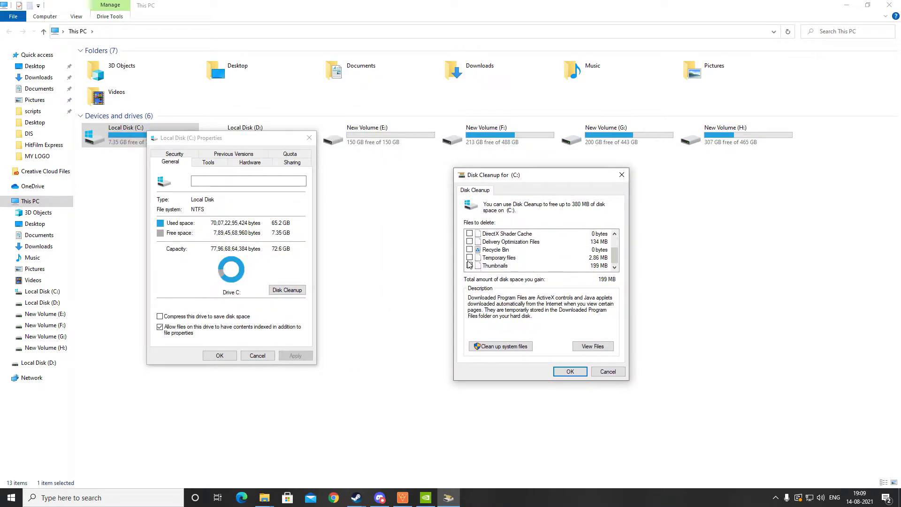
click(470, 266)
scroll(474, 266, up, 2)
click(499, 259)
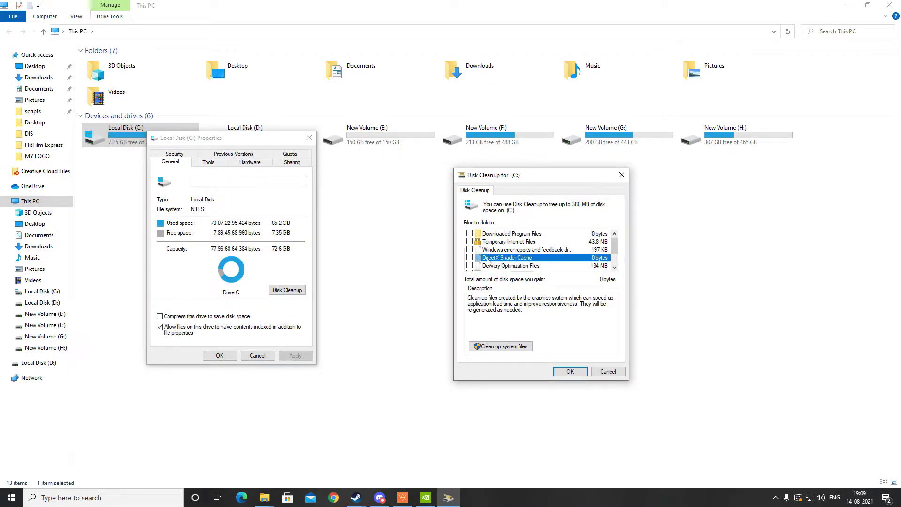
click(470, 257)
scroll(520, 261, down, 1)
scroll(520, 261, up, 1)
click(570, 372)
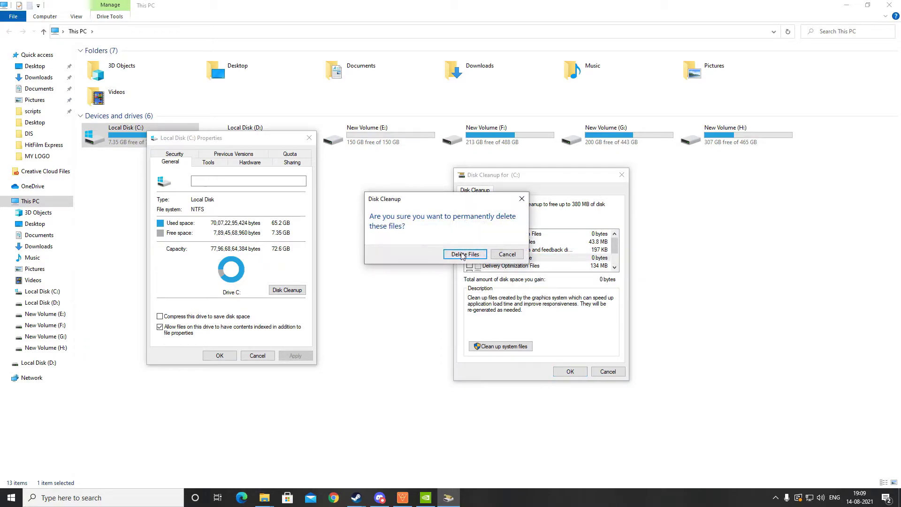
click(462, 253)
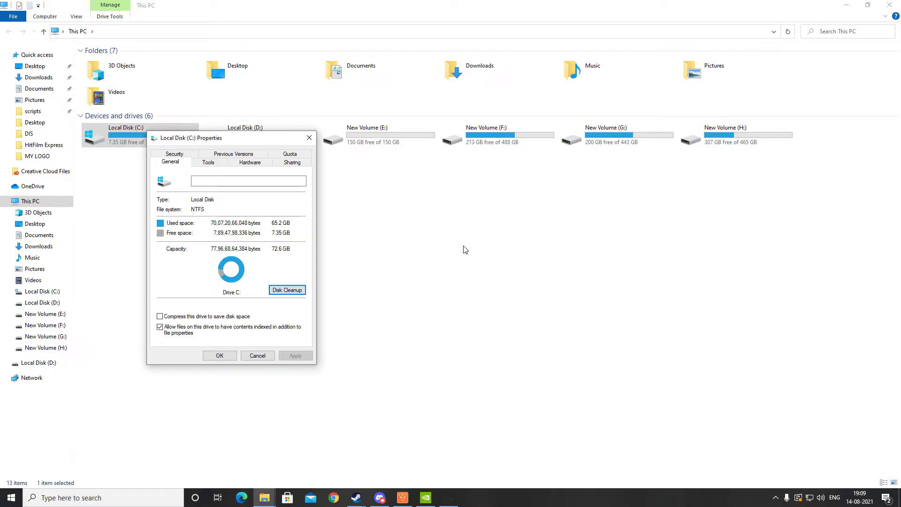
Close the C: properties, set Shader Cache to On, apply it, and exit NVIDIA Control Panel
click(220, 355)
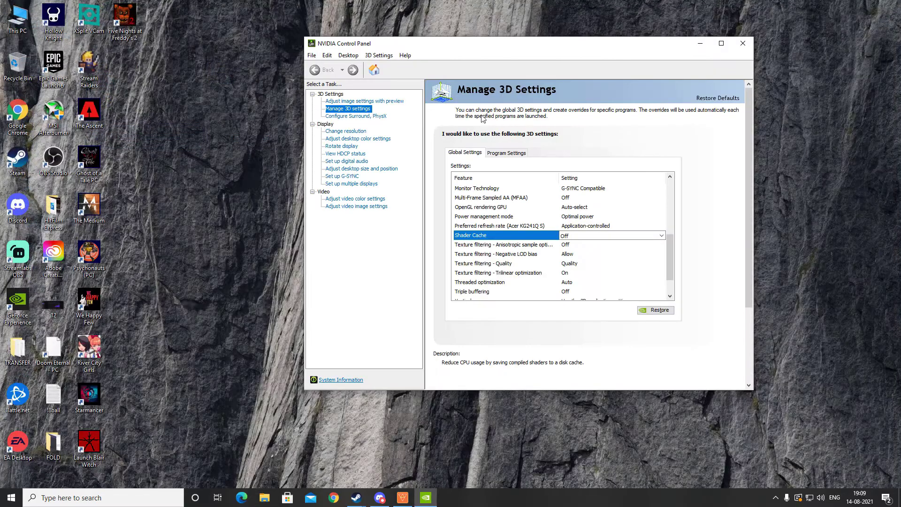
drag(519, 56, 462, 74)
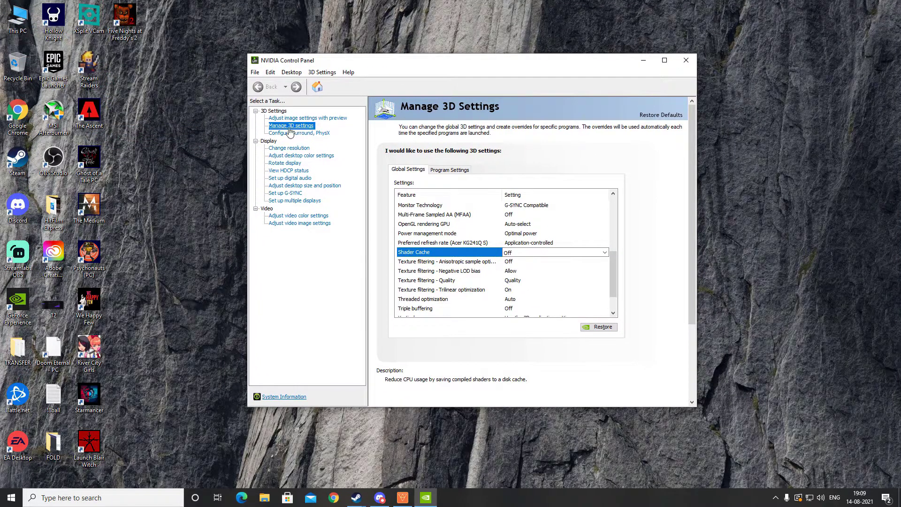
click(522, 252)
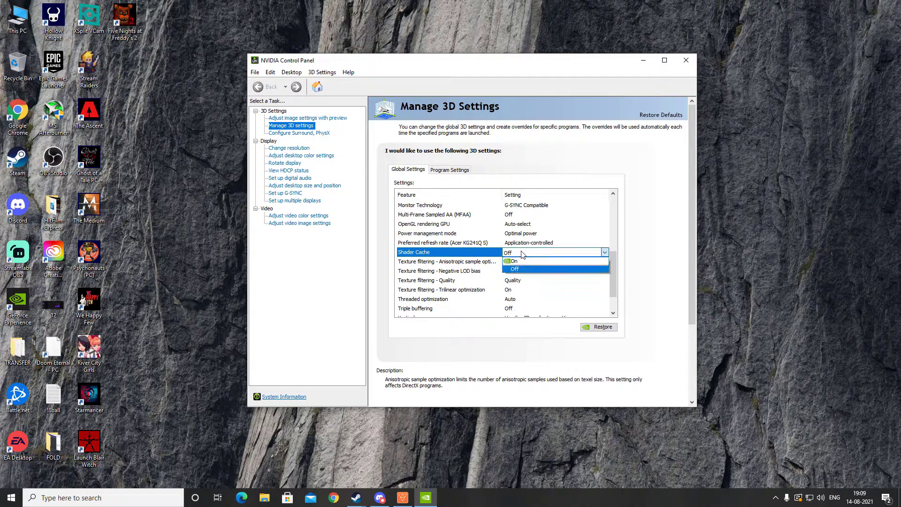
click(514, 261)
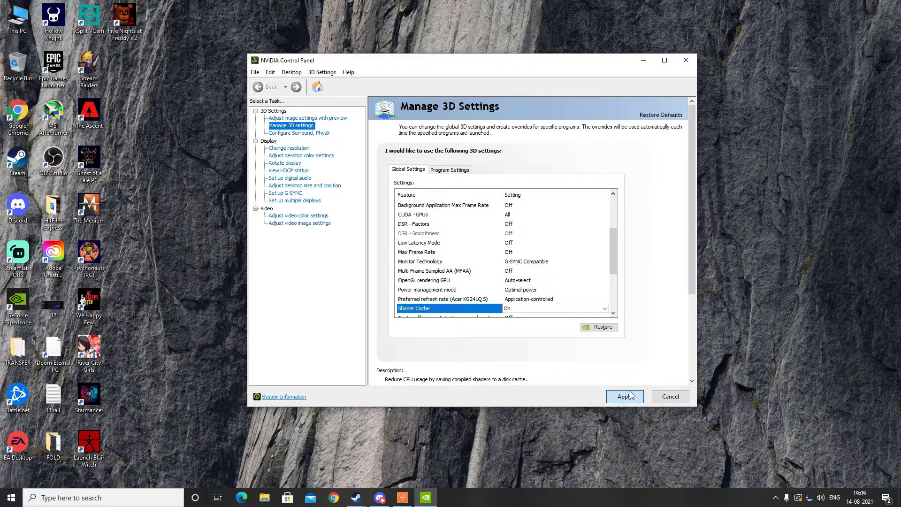
click(631, 396)
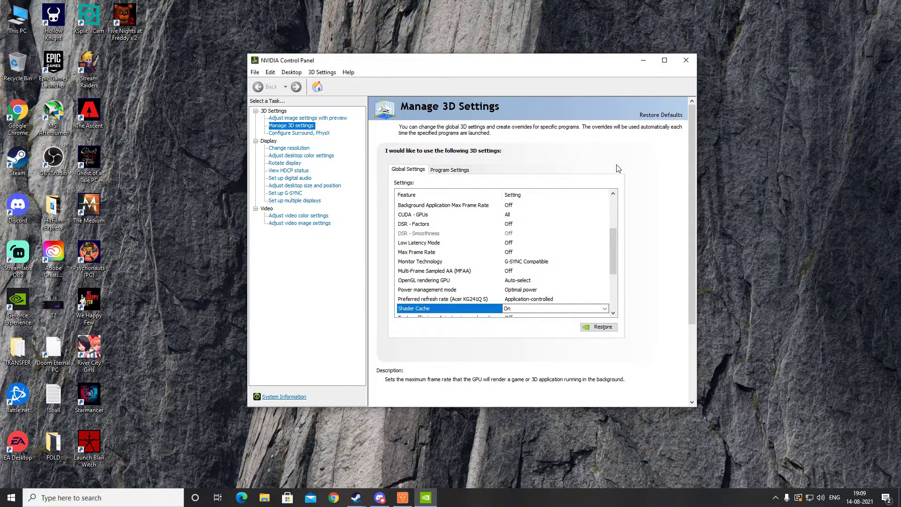
click(684, 59)
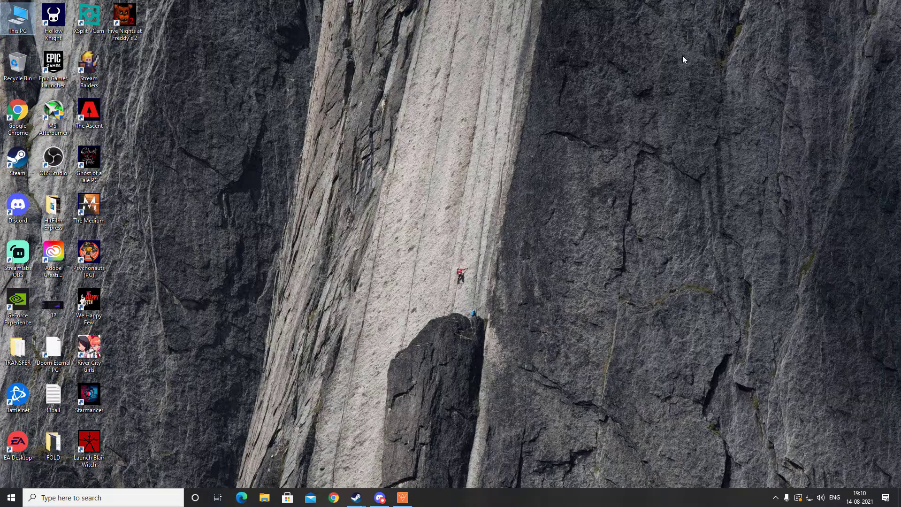
Launch GeForce Experience from the NVIDIA tray icon and show its Drivers tab with 471.68
click(776, 497)
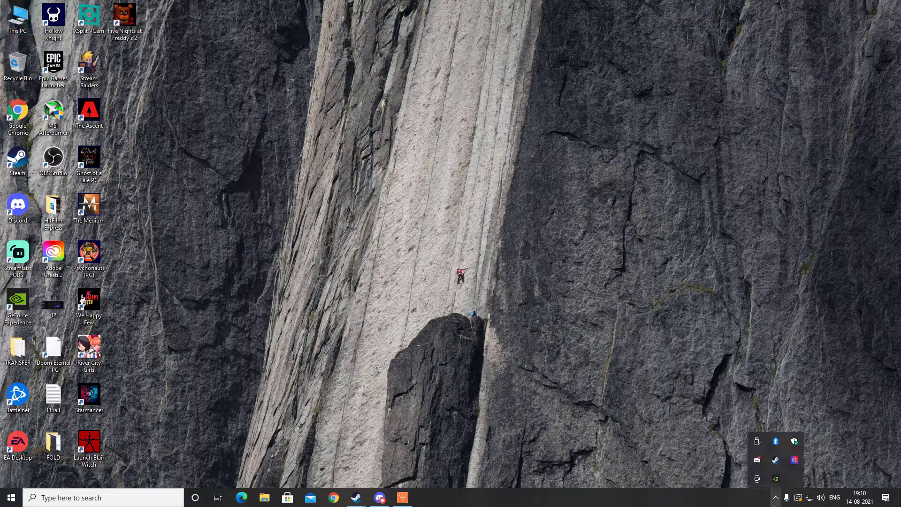
right_click(774, 479)
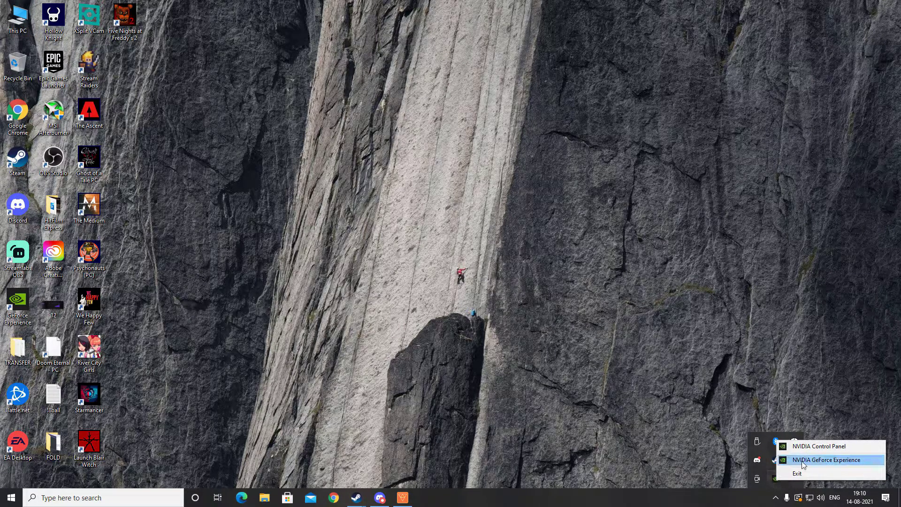
click(804, 461)
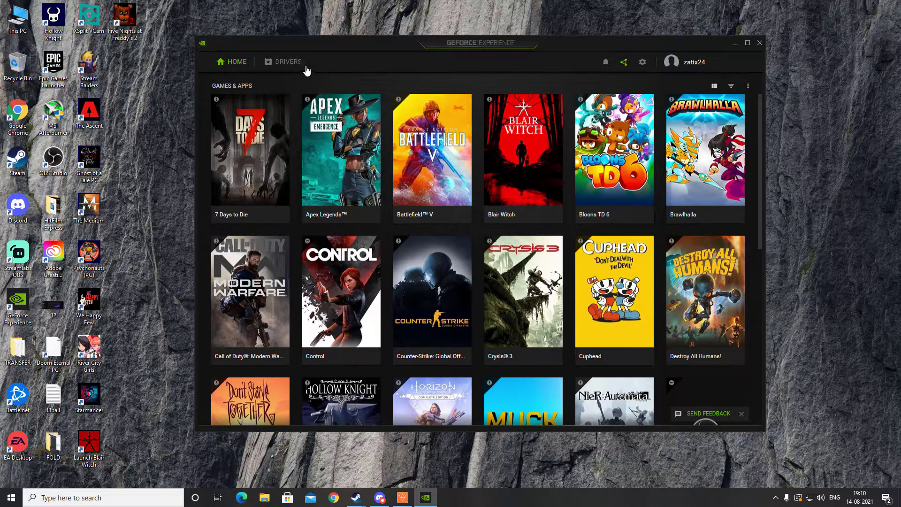
drag(335, 47, 323, 42)
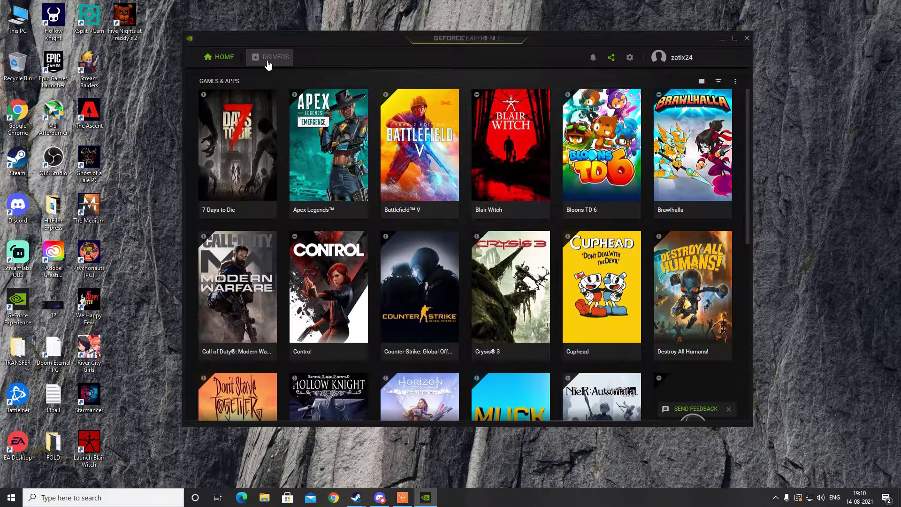
click(272, 59)
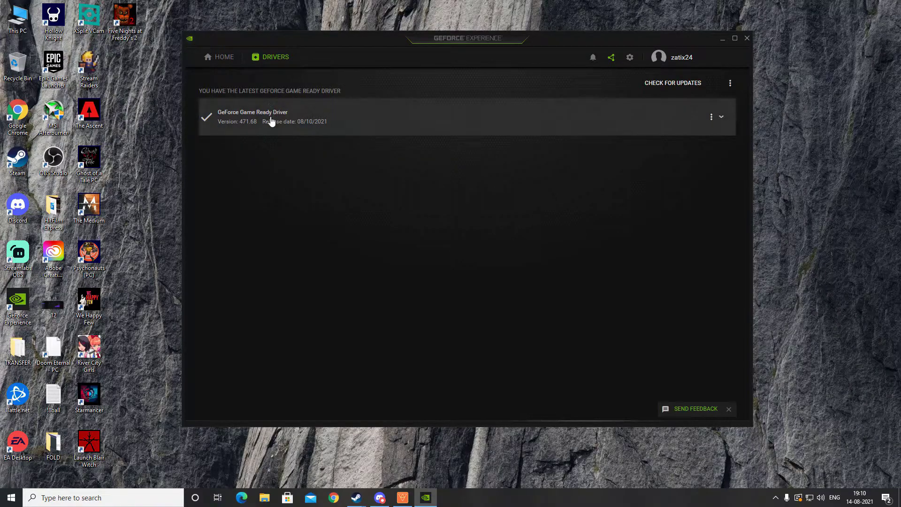
Reinstall Game Ready Driver 471.68 from its three-dot menu, choosing Custom Installation
click(711, 119)
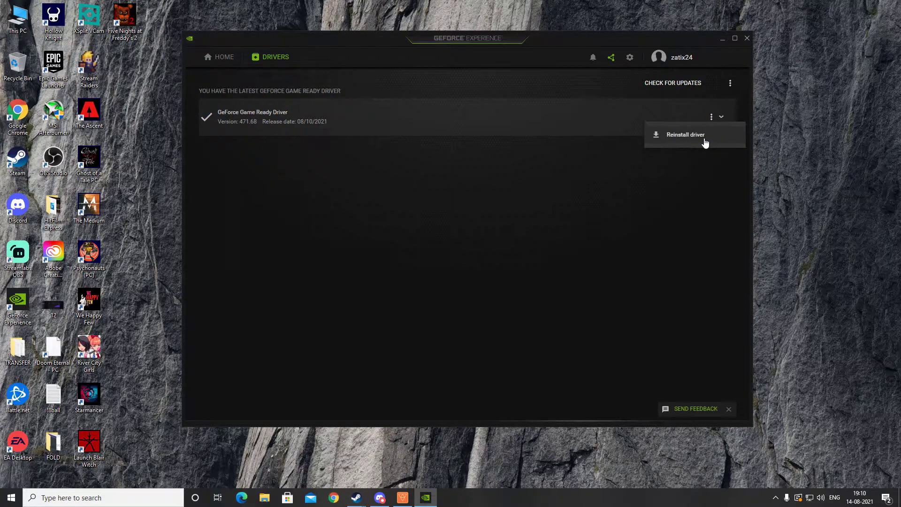
click(706, 140)
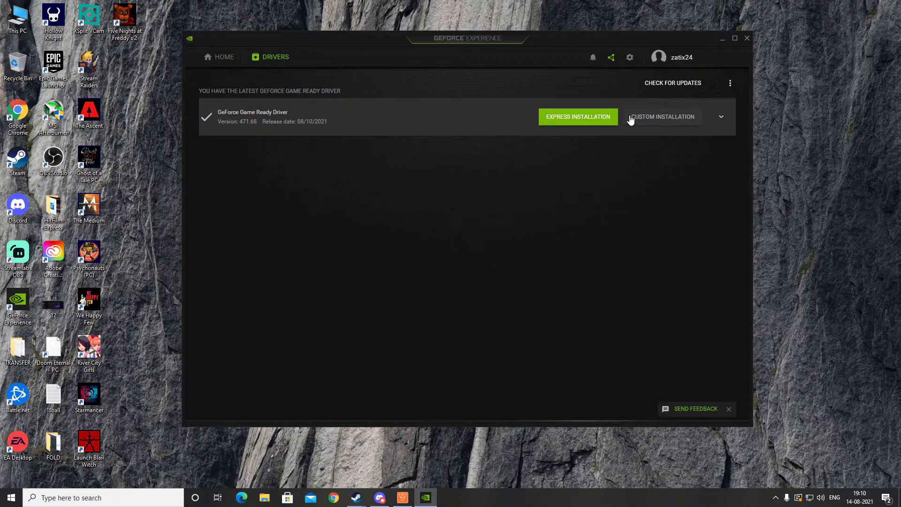
click(659, 127)
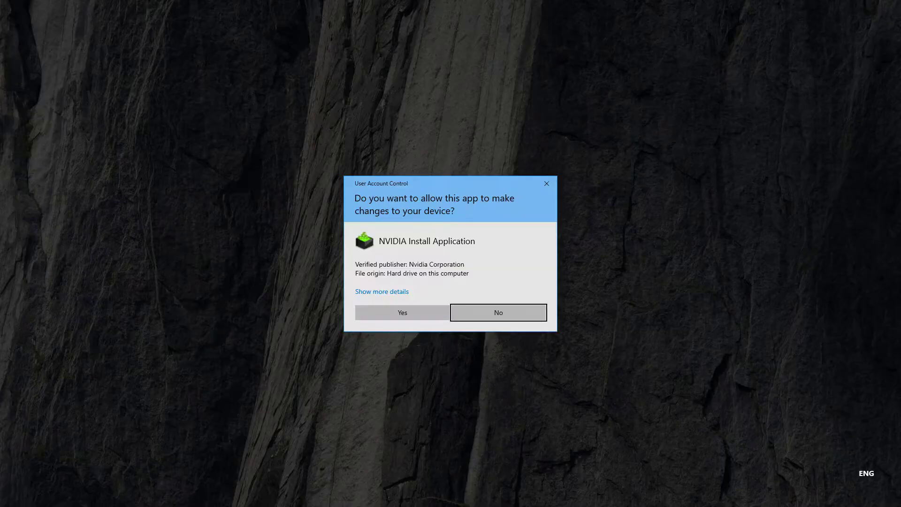
Allow NVIDIA Install Application through the User Account Control prompt
click(407, 314)
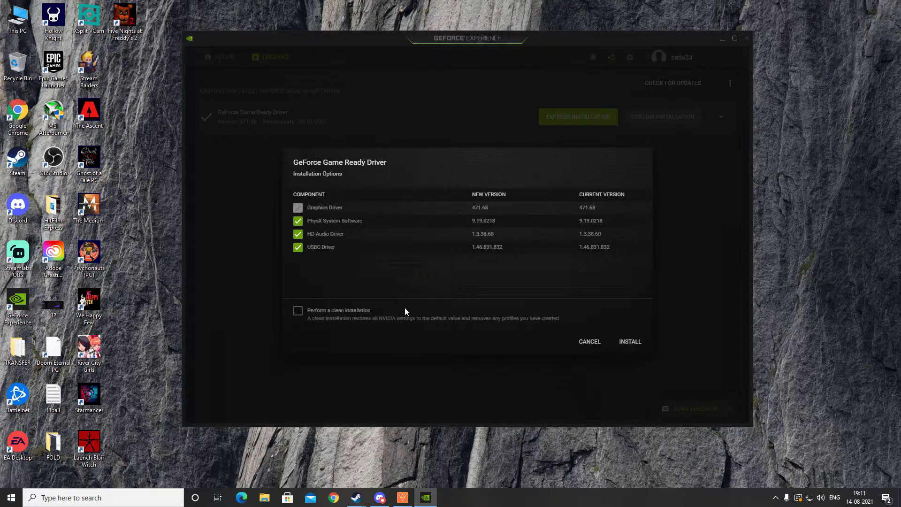
Tick 'Perform a clean installation', then dismiss the Installation Options dialog
click(298, 311)
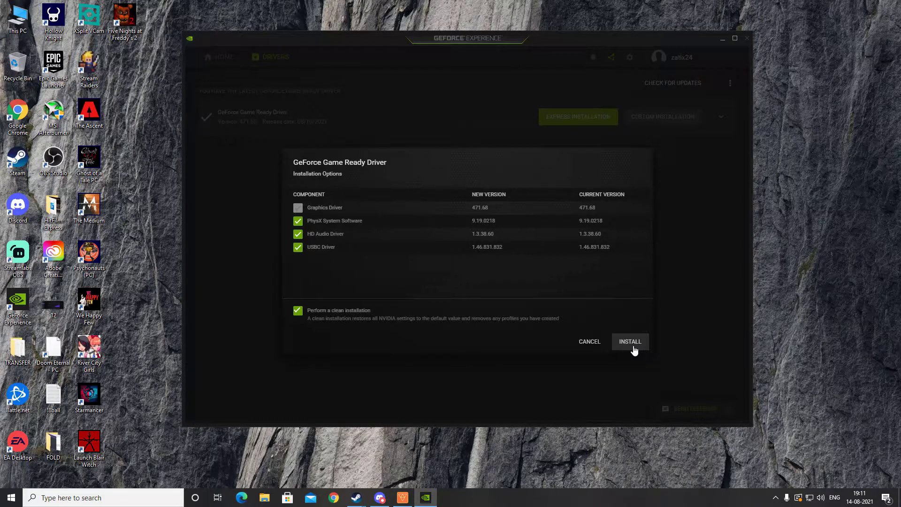
click(590, 342)
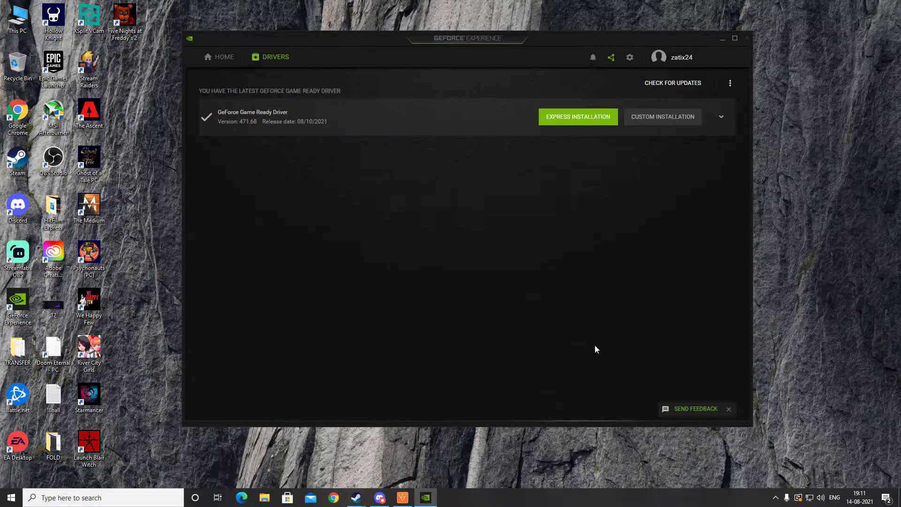